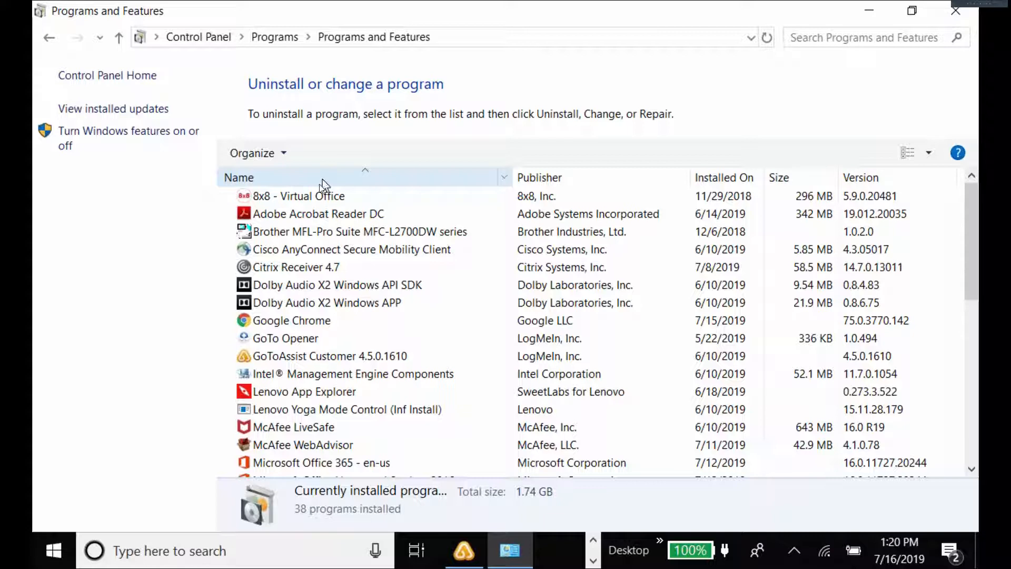
# Launch the uninstaller for Microsoft SQL Server 2008 R2 (64-bit) and grant administrator permission.
pyautogui.scroll(-5, 310, 249)
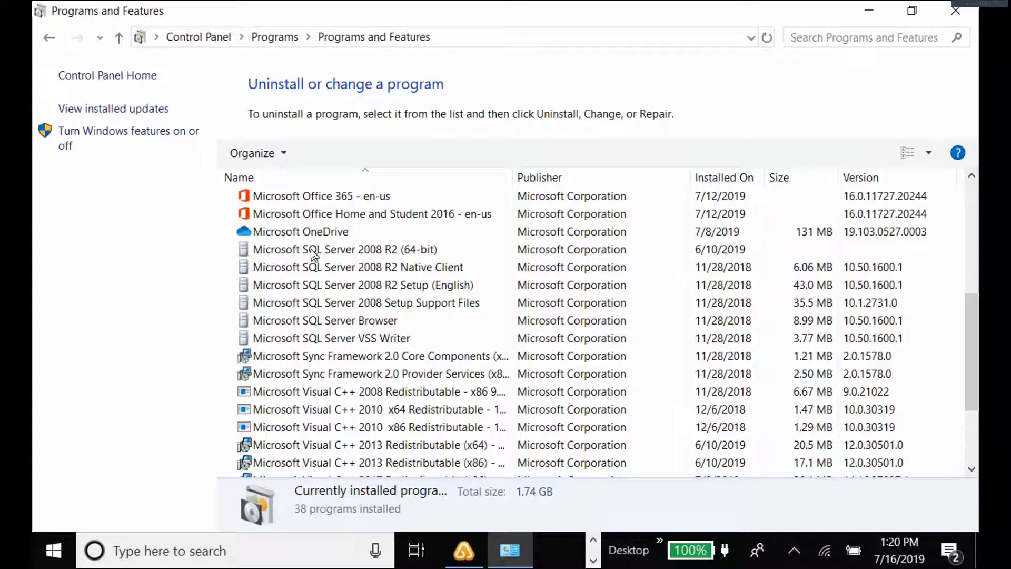
pyautogui.click(274, 251)
pyautogui.click(329, 152)
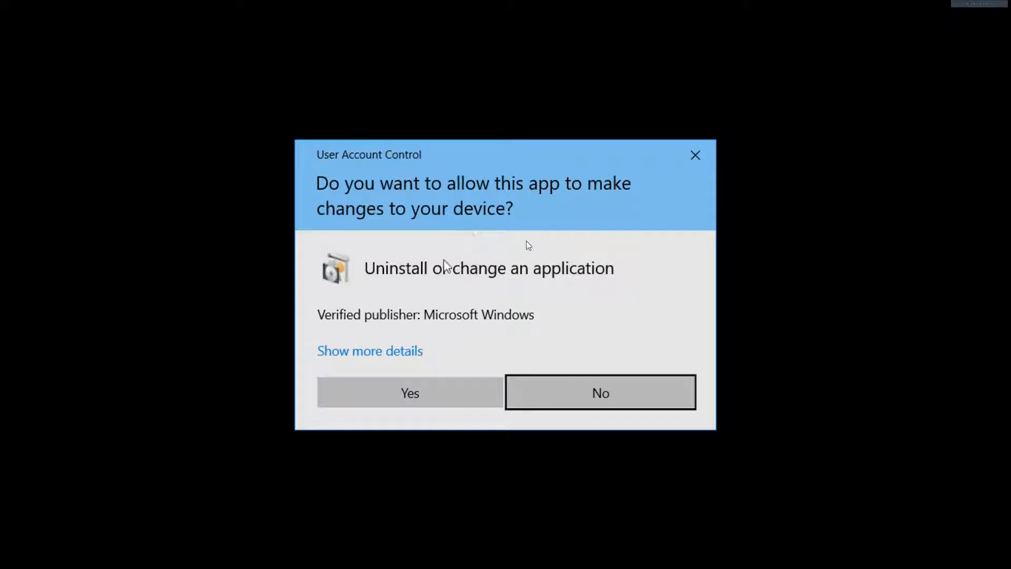
pyautogui.click(402, 387)
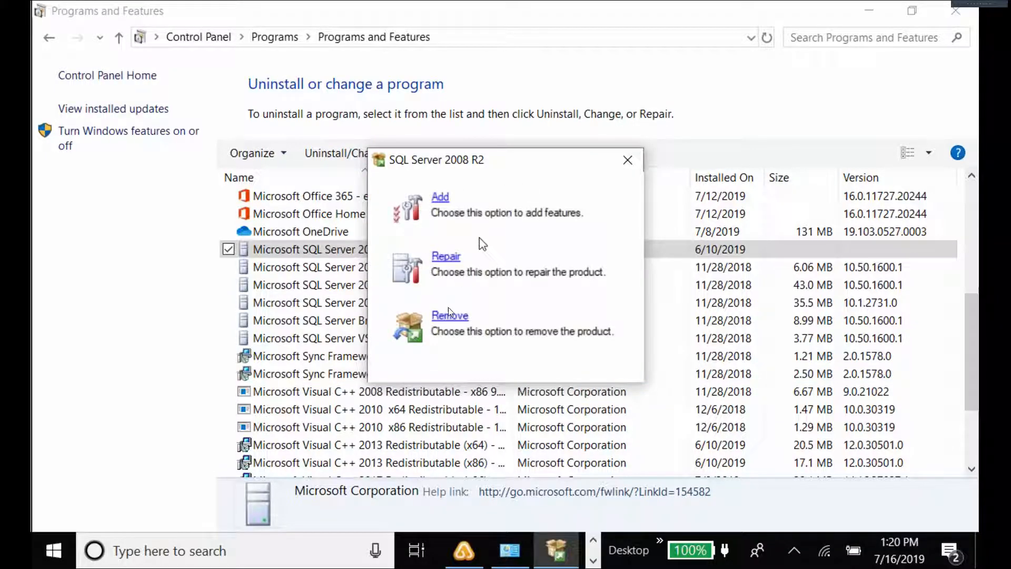
# Choose Remove and show the detailed Setup Support Rules results: 6 passed, 0 failed, 1 skipped.
pyautogui.click(446, 317)
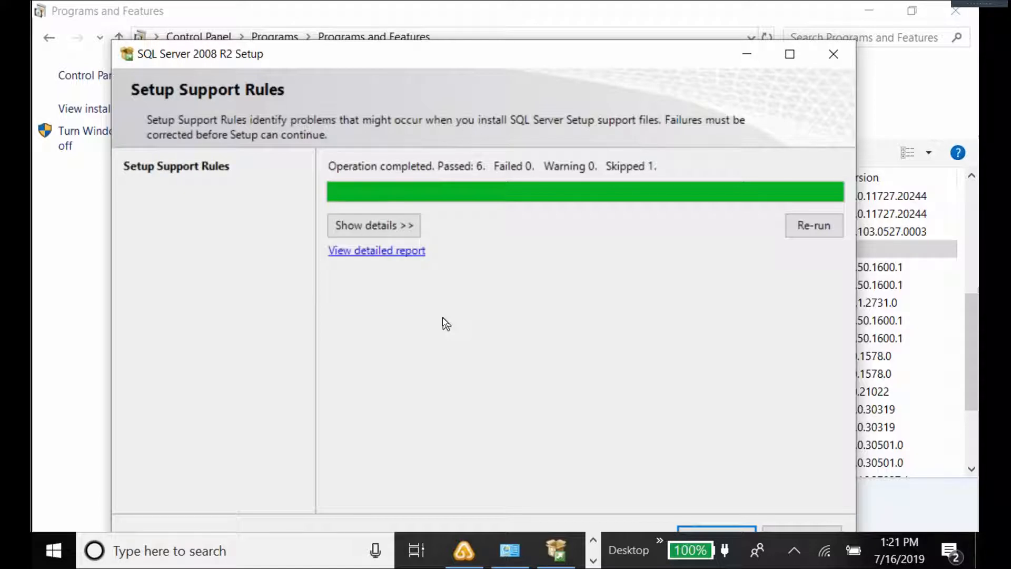
pyautogui.click(374, 225)
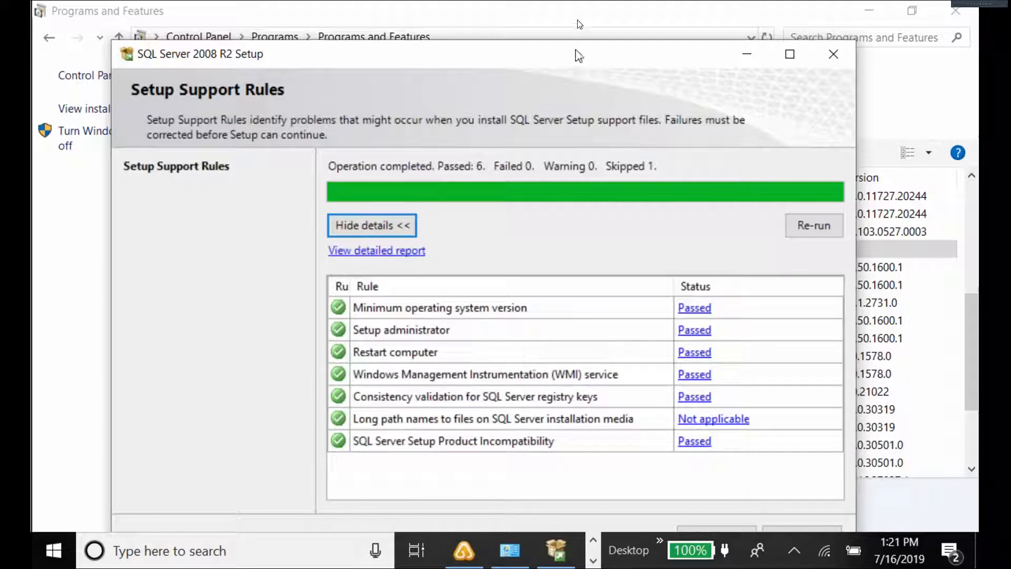
pyautogui.moveTo(577, 52); pyautogui.dragTo(579, 21)
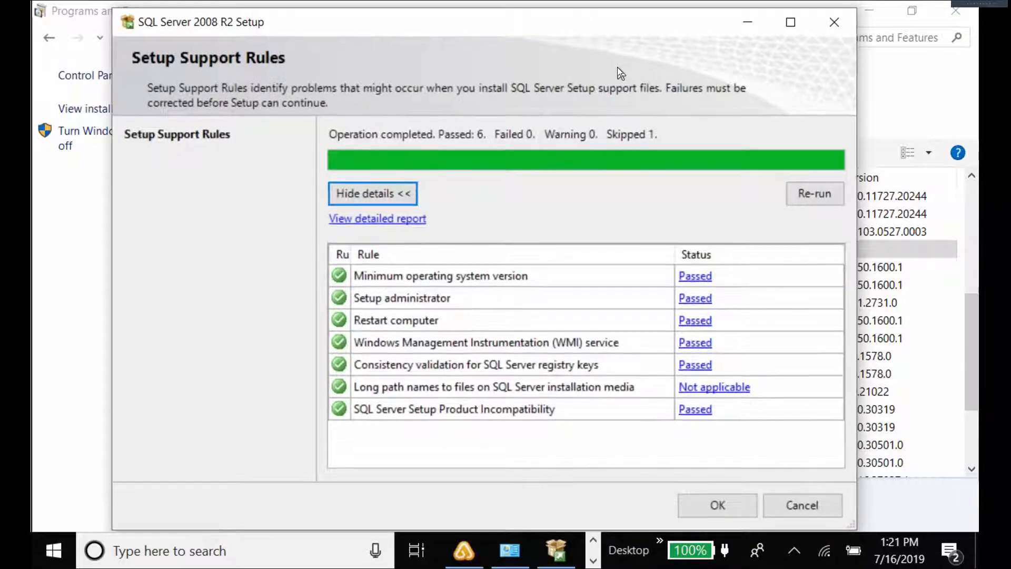
# Accept the passed setup support rules and select the ACT7 instance for removal.
pyautogui.click(718, 506)
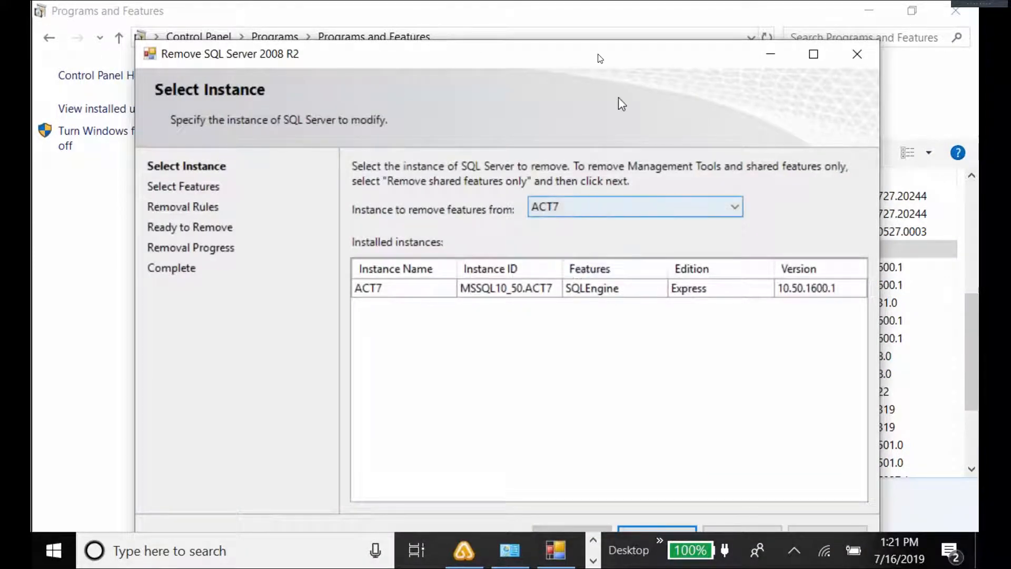
pyautogui.moveTo(600, 59); pyautogui.dragTo(599, 37)
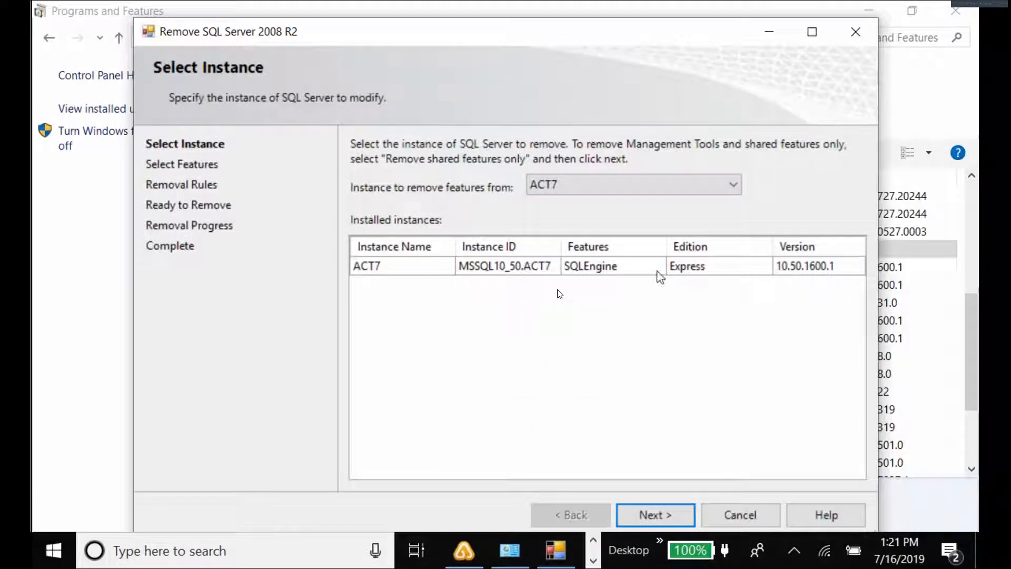
pyautogui.click(654, 519)
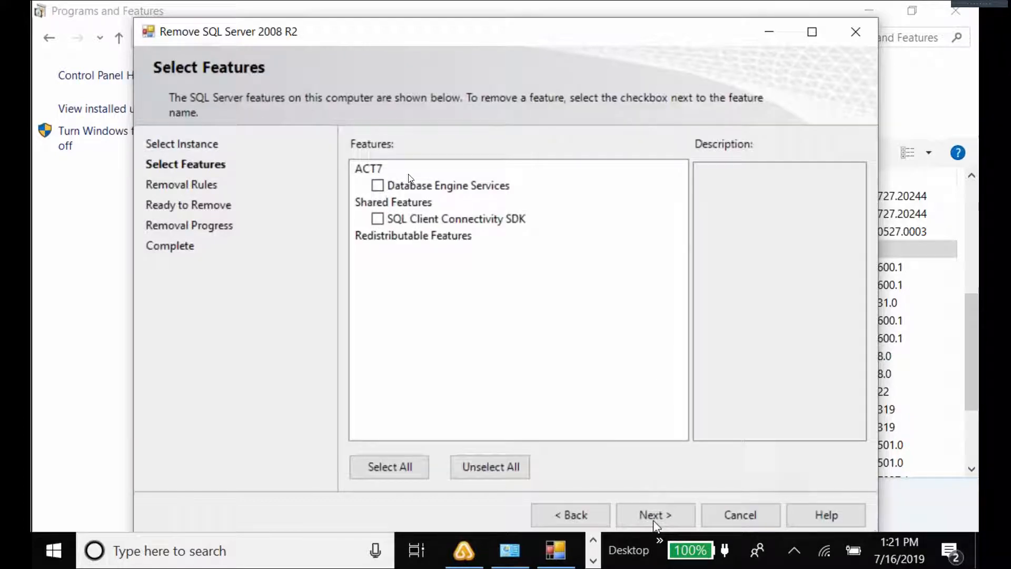
# Mark Database Engine Services and SQL Client Connectivity SDK for removal and pass the removal rules.
pyautogui.click(378, 184)
pyautogui.click(377, 219)
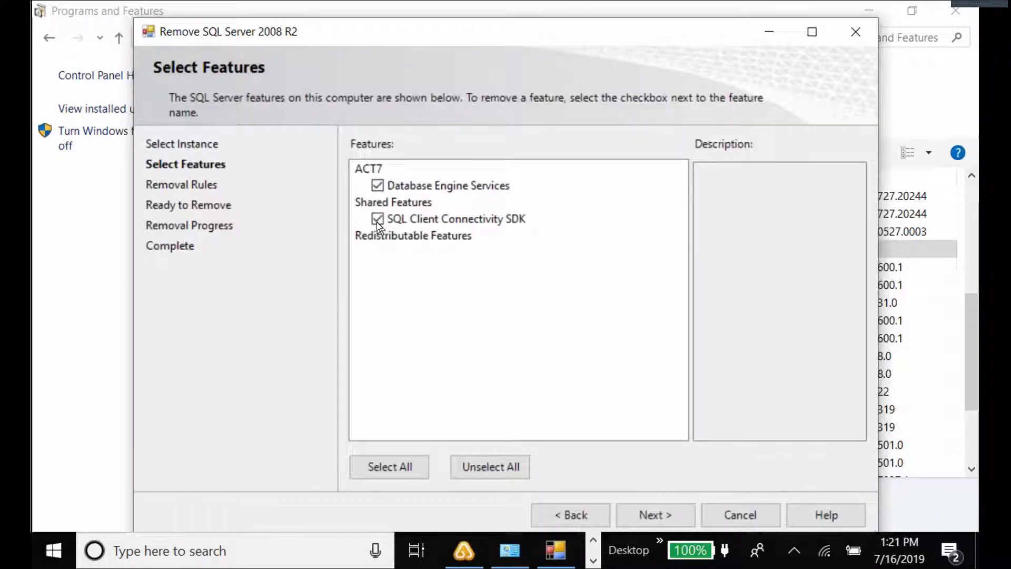
pyautogui.click(640, 513)
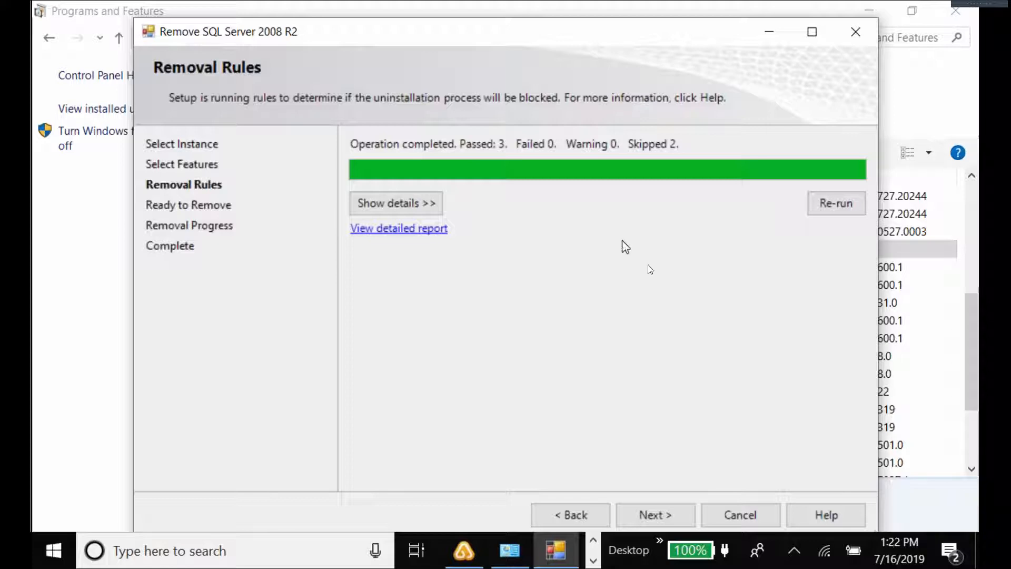
pyautogui.click(652, 516)
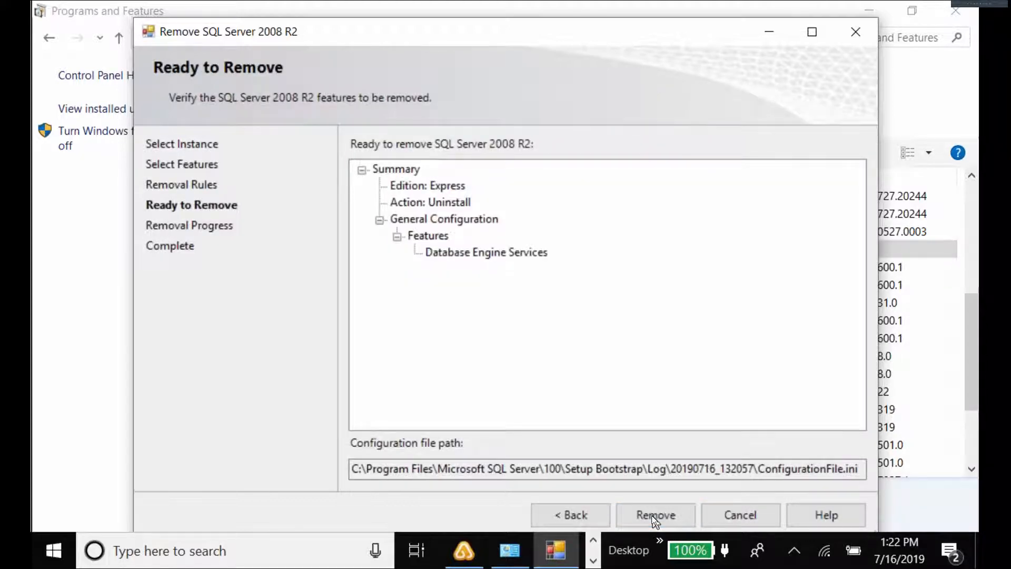
# Remove the selected SQL Server 2008 R2 features and close the wizard once it succeeds.
pyautogui.click(651, 514)
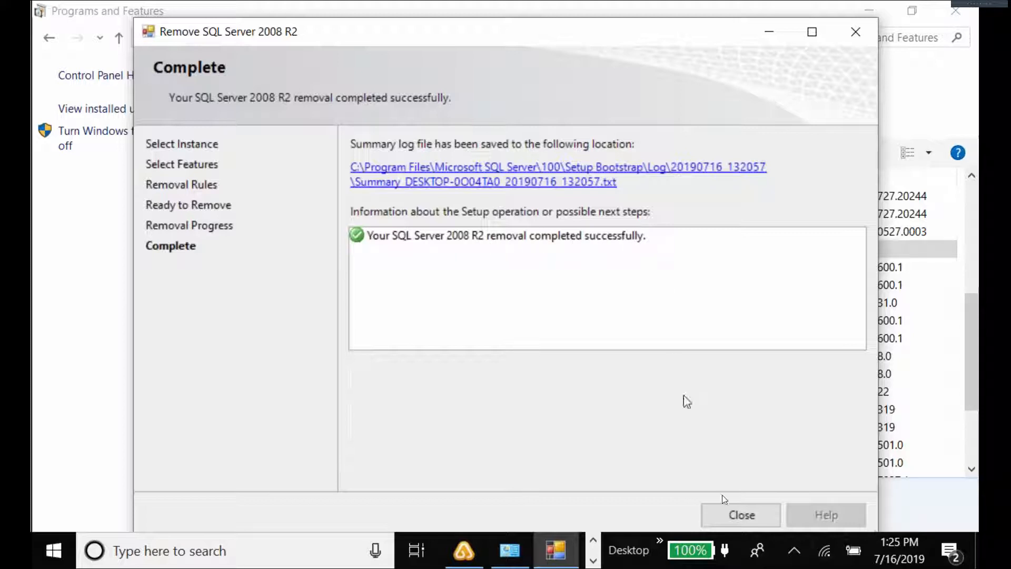
pyautogui.click(744, 516)
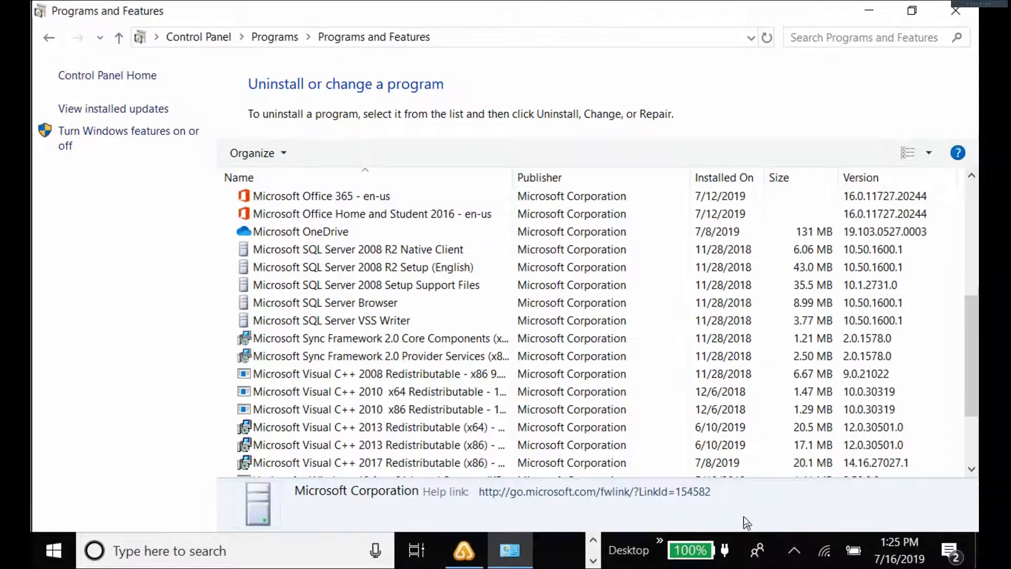
# Uninstall Microsoft SQL Server 2008 R2 Native Client, confirming and granting administrator permission.
pyautogui.click(323, 250)
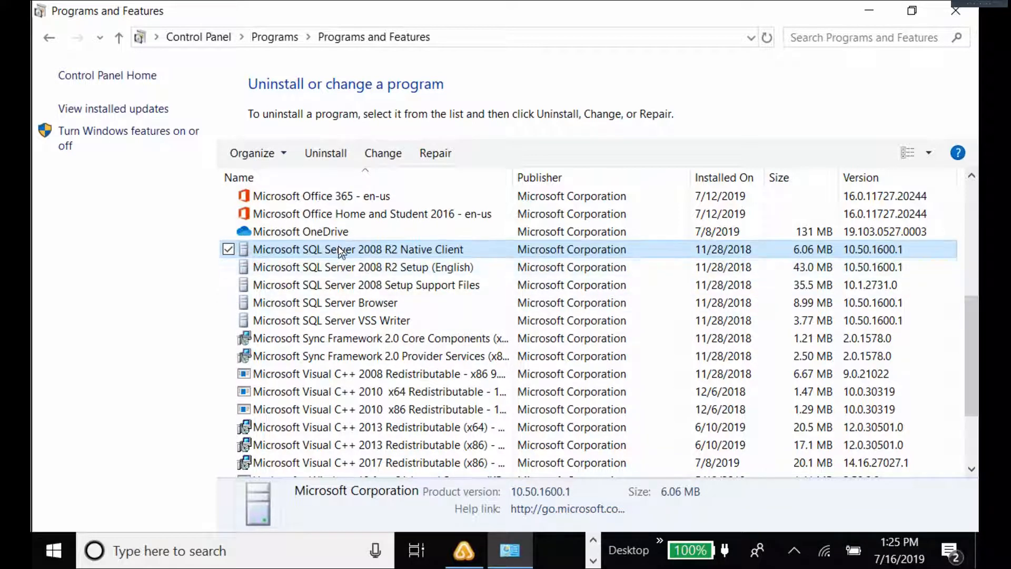
pyautogui.click(327, 151)
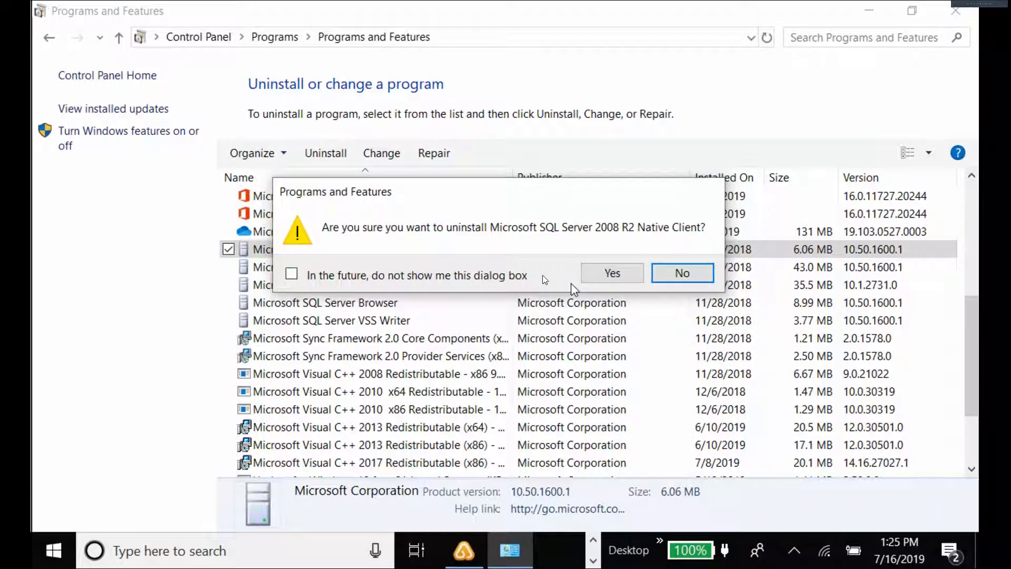
pyautogui.click(596, 270)
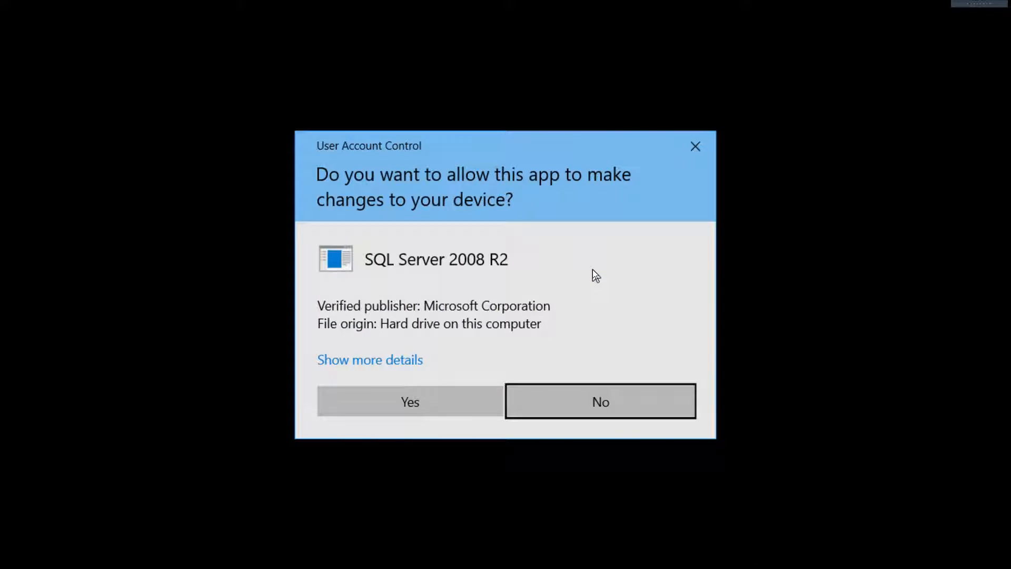
pyautogui.click(408, 404)
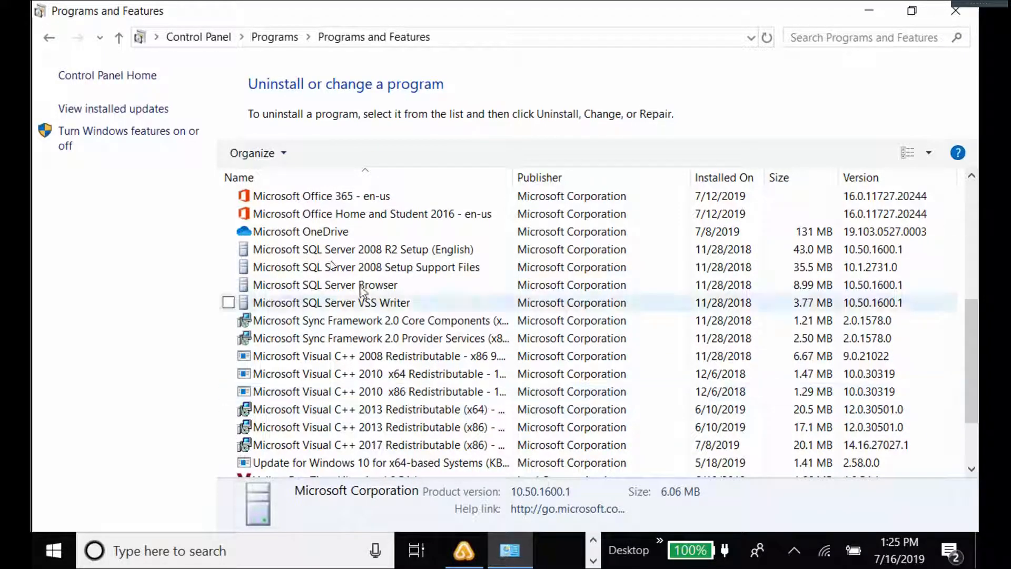
# Uninstall the SQL Server 2008 R2 Setup (English) and Setup Support Files entries, dismissing their errors.
pyautogui.click(332, 252)
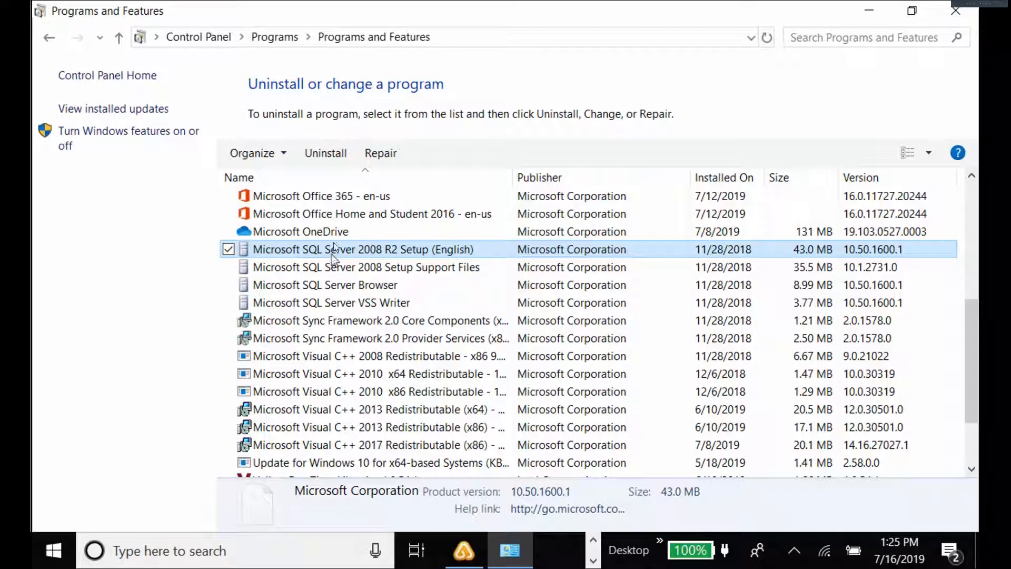
pyautogui.click(340, 155)
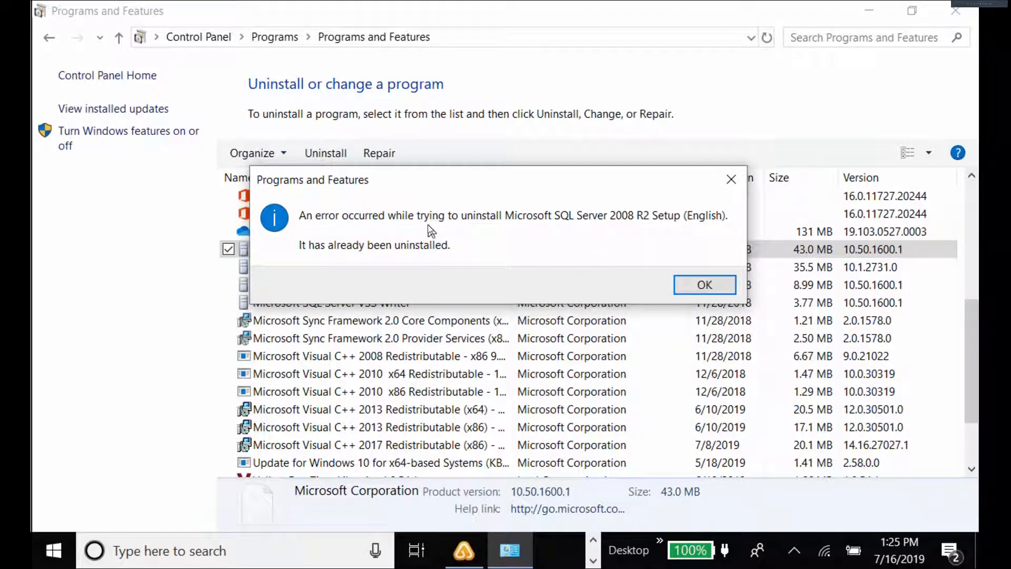
pyautogui.click(692, 289)
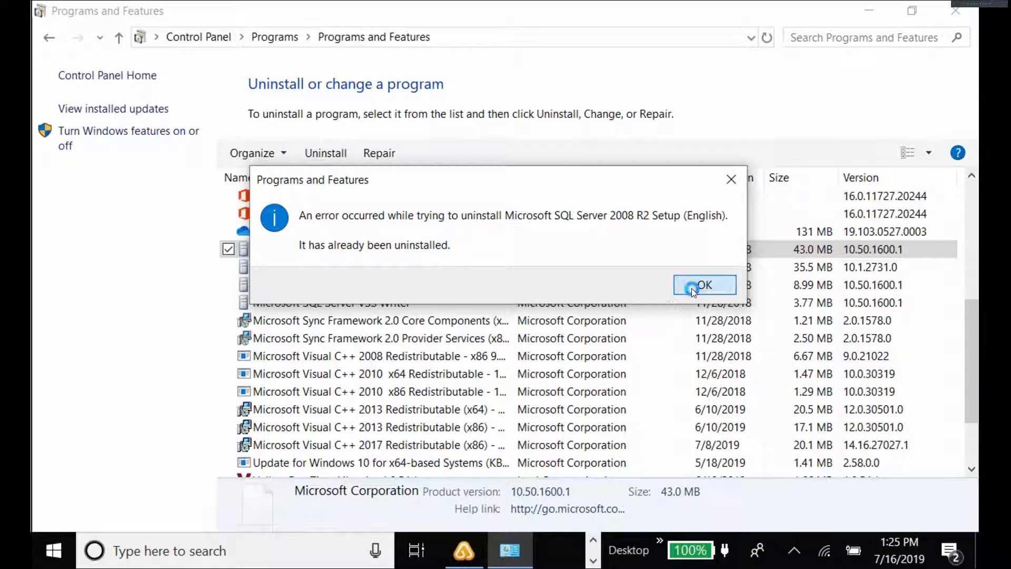
pyautogui.click(317, 253)
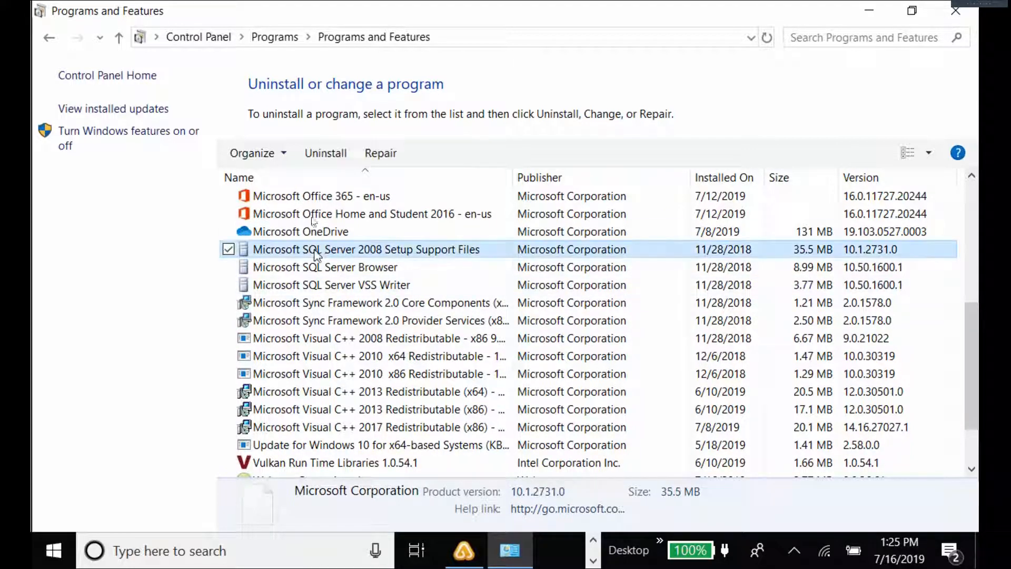
pyautogui.click(326, 154)
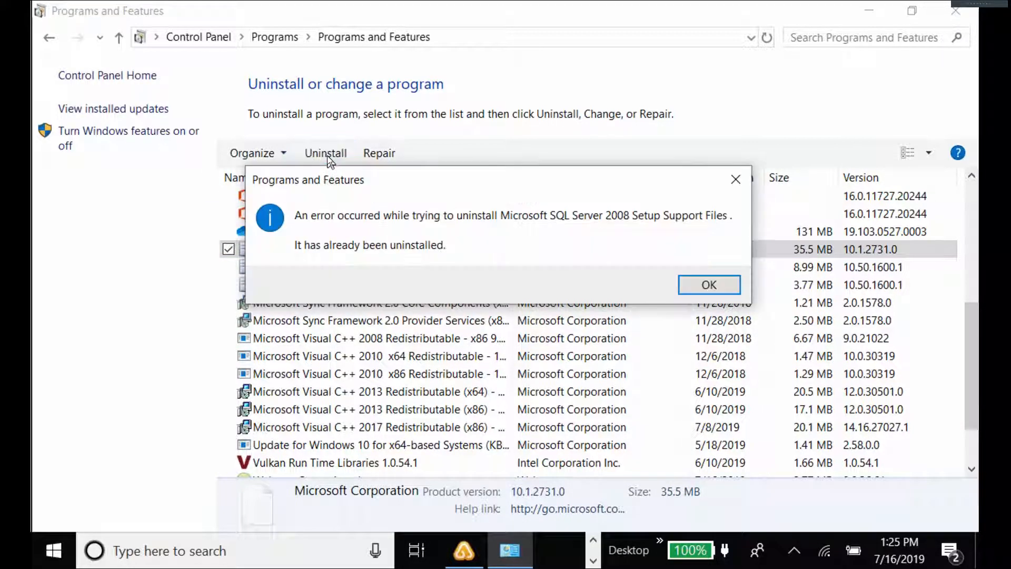
pyautogui.click(709, 284)
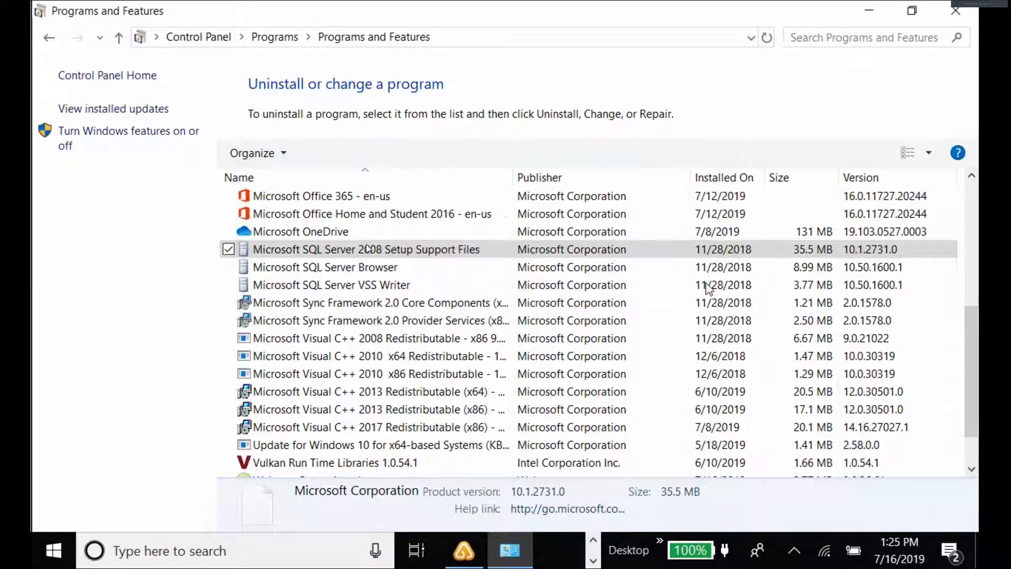
# Remove the SQL Server Browser and SQL Server VSS Writer entries, dismissing their errors.
pyautogui.click(322, 253)
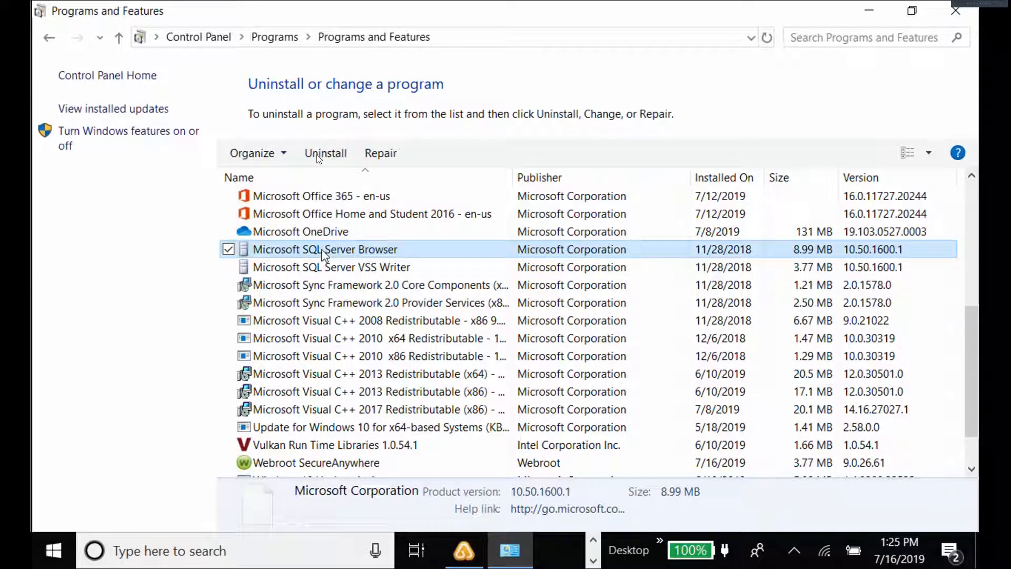
pyautogui.click(329, 155)
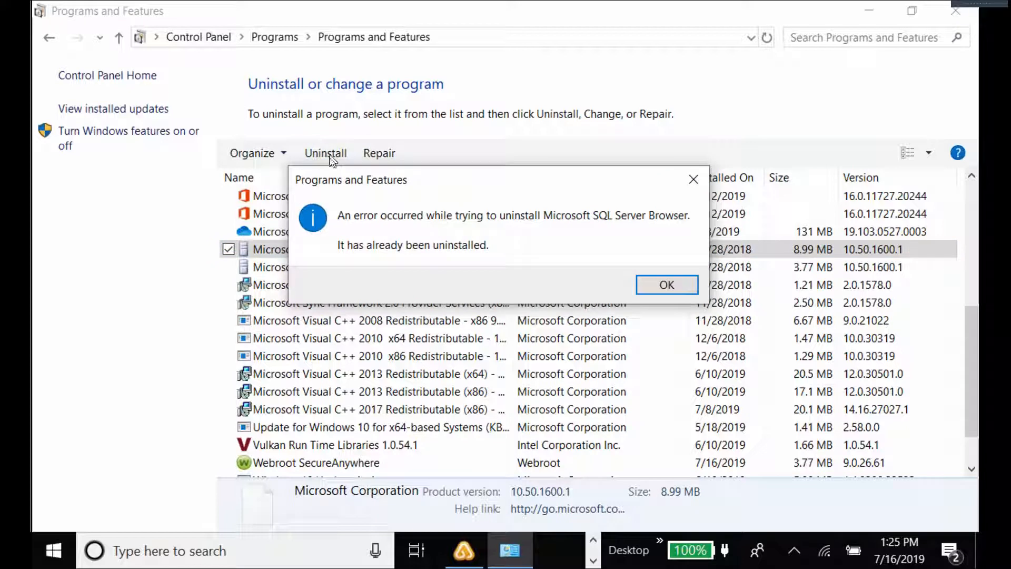
pyautogui.click(662, 286)
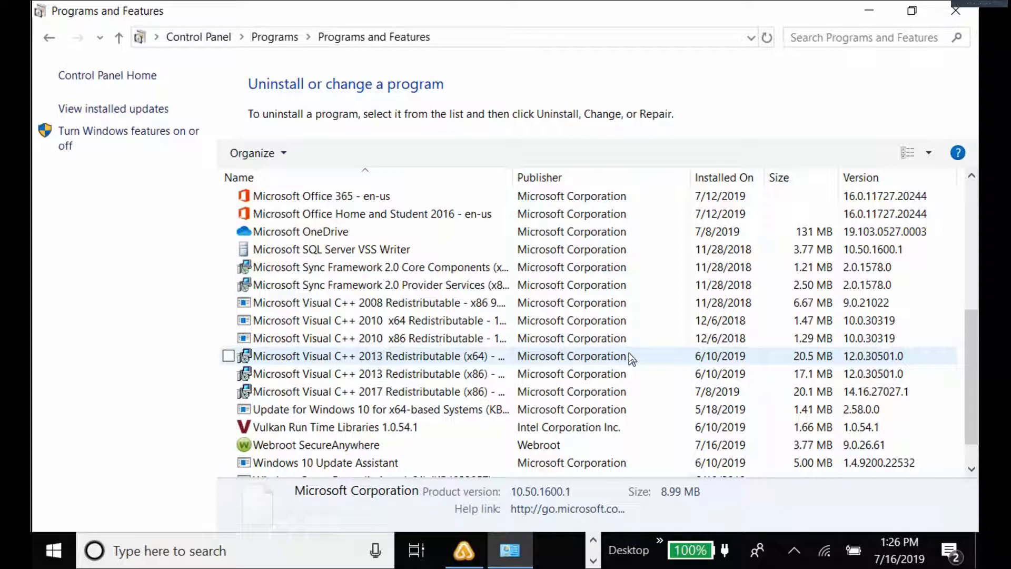
pyautogui.click(318, 251)
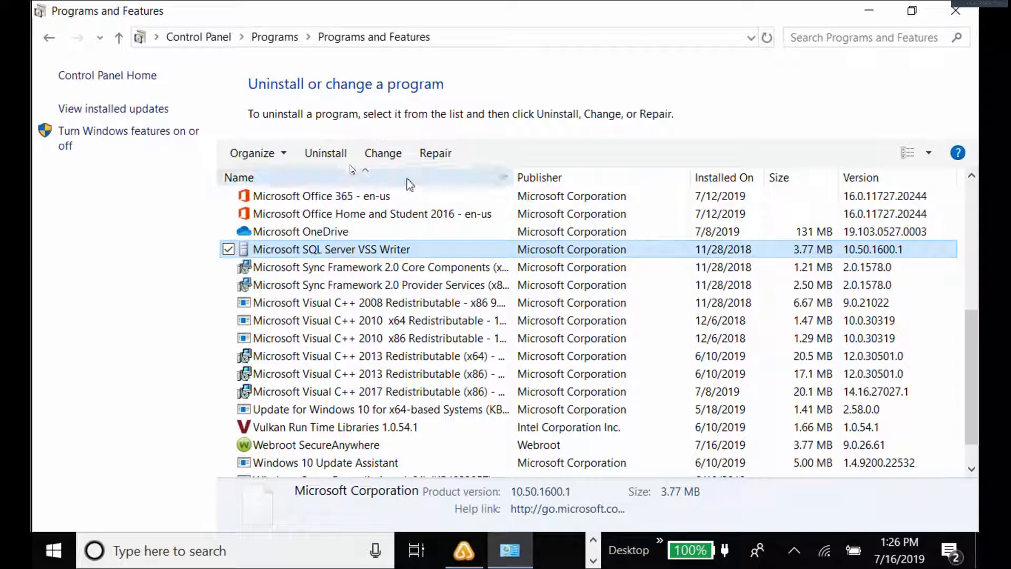
pyautogui.click(327, 154)
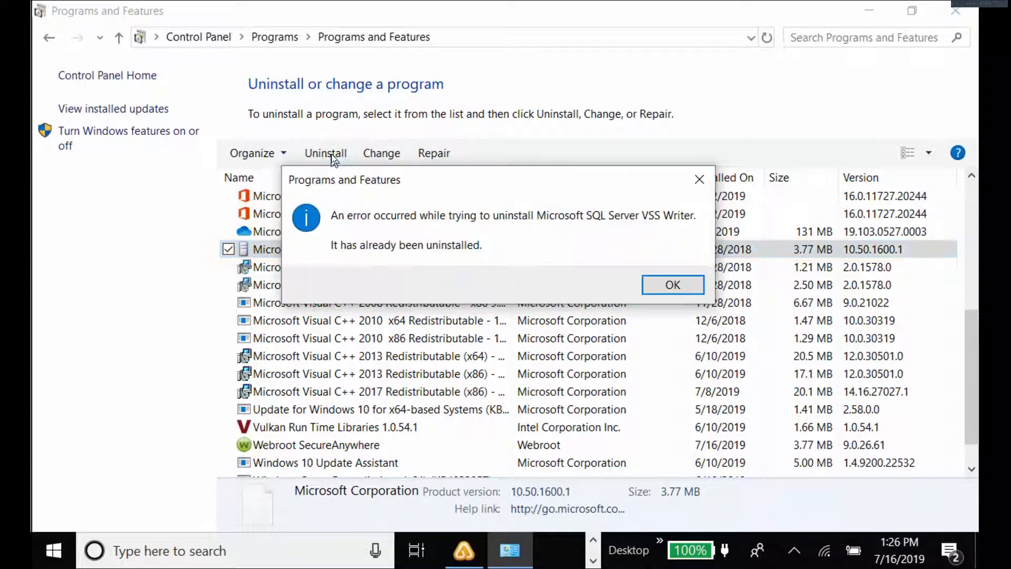
pyautogui.click(667, 285)
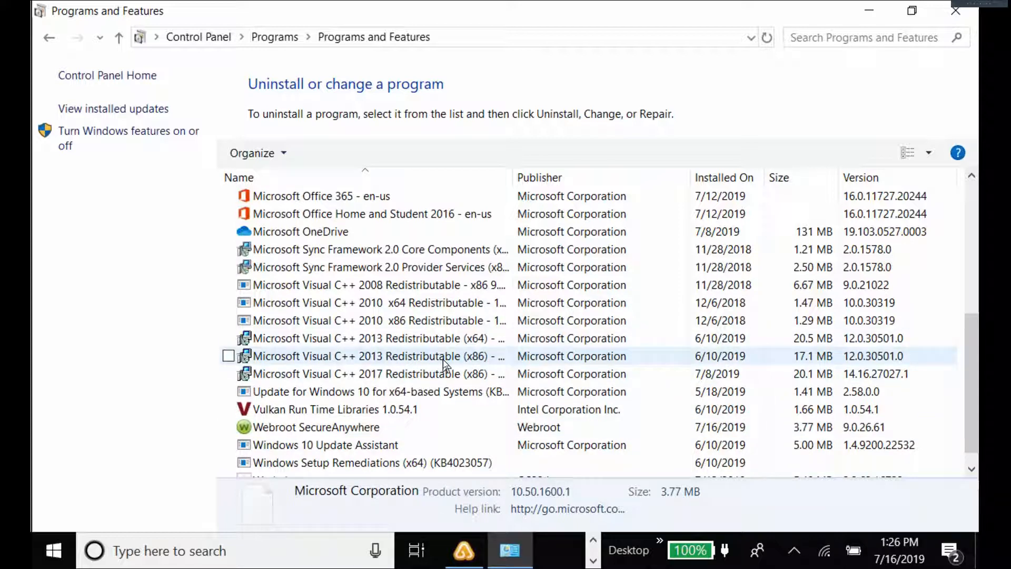
# Restart the computer from the Start menu's power options.
pyautogui.click(52, 552)
pyautogui.click(52, 511)
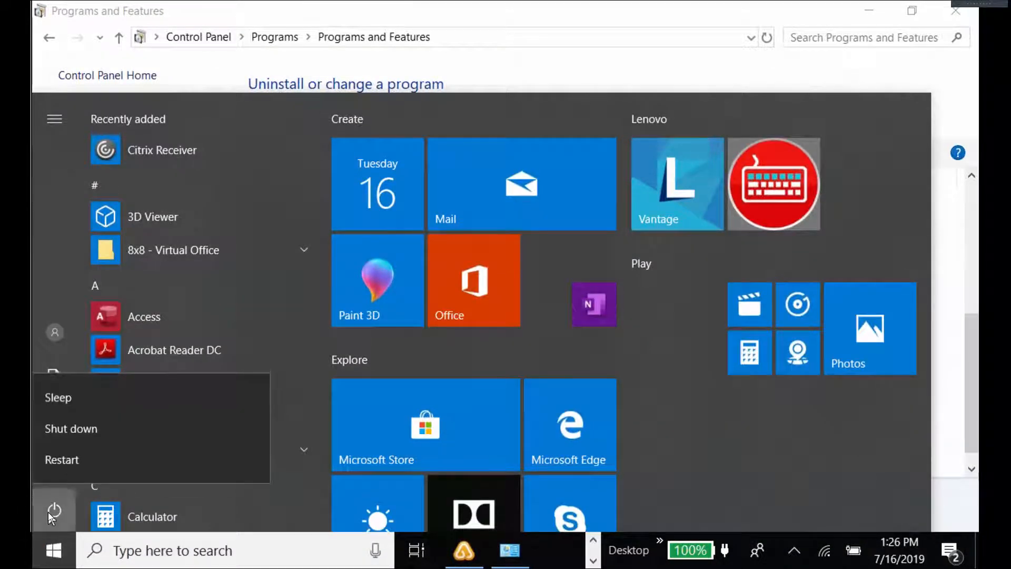
pyautogui.click(66, 459)
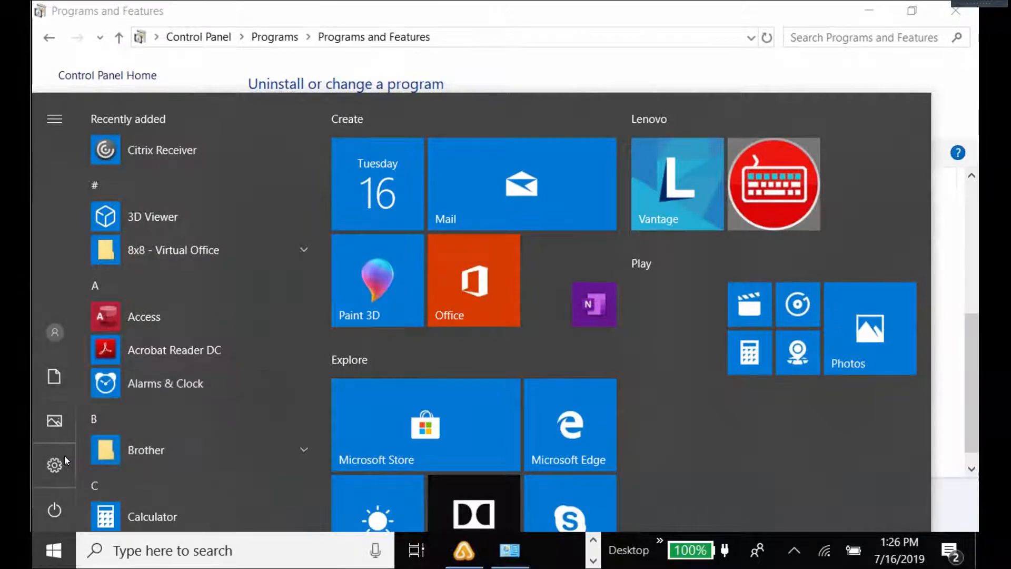